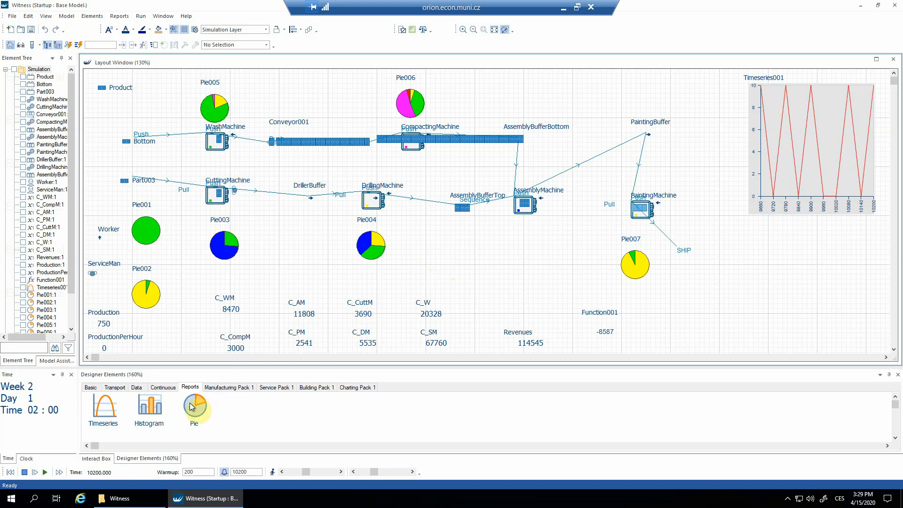
Add a pie chart below AssemblyMachine in the layout and set its refresh interval to 5
drag(193, 412, 519, 230)
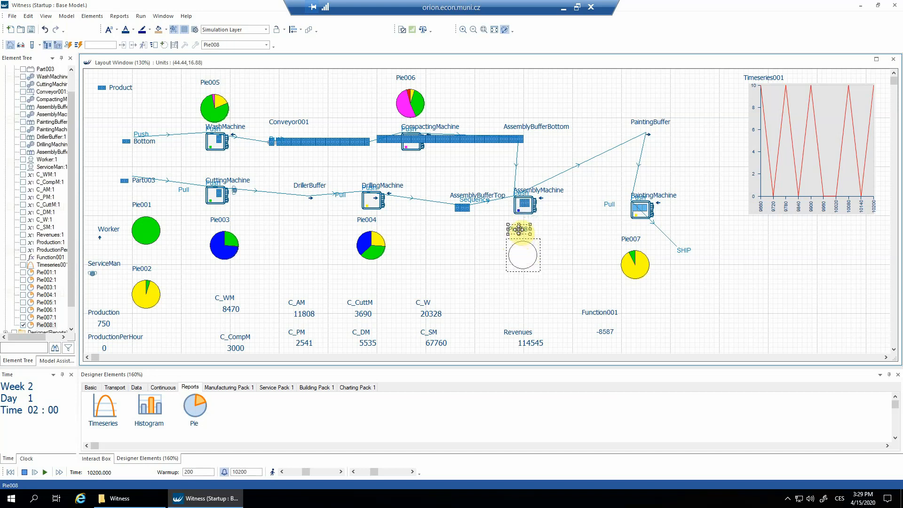
double_click(519, 229)
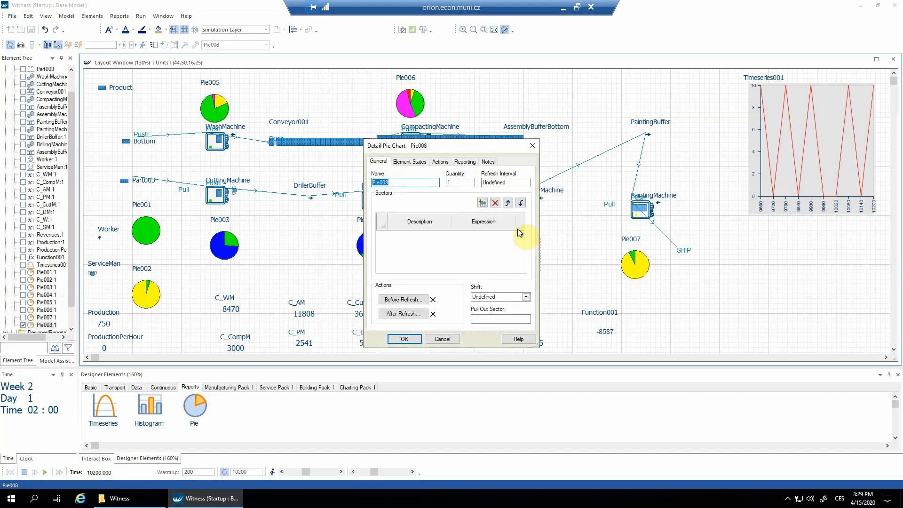
double_click(496, 182)
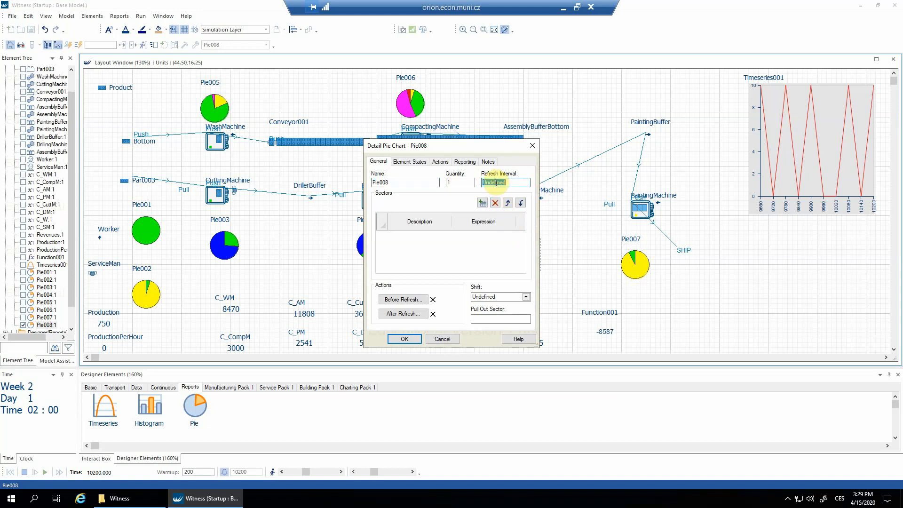
text(5)
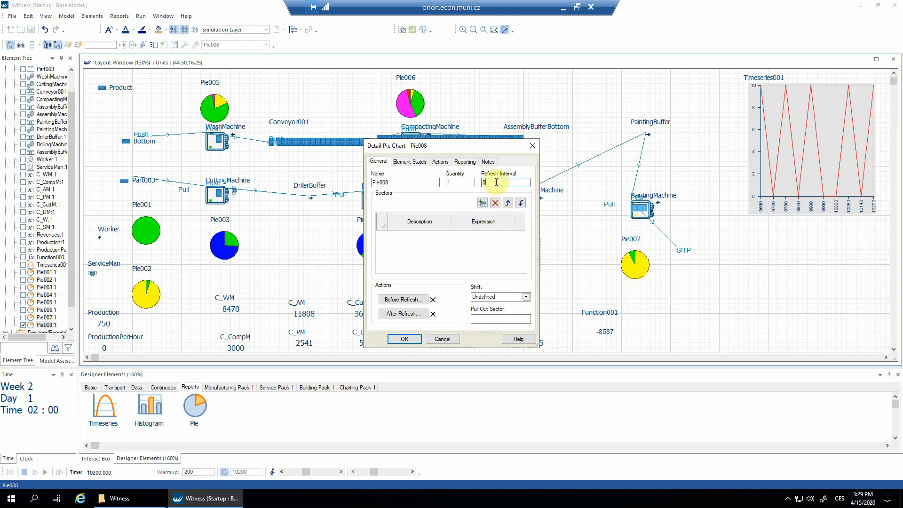
Make the new pie chart display AssemblyMachine's element states, and reset and rerun the model in batch mode
click(415, 163)
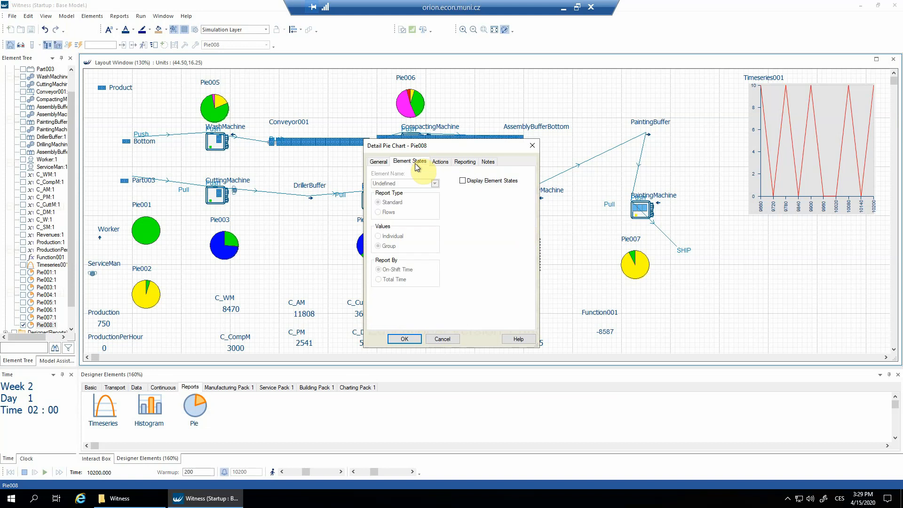
click(463, 181)
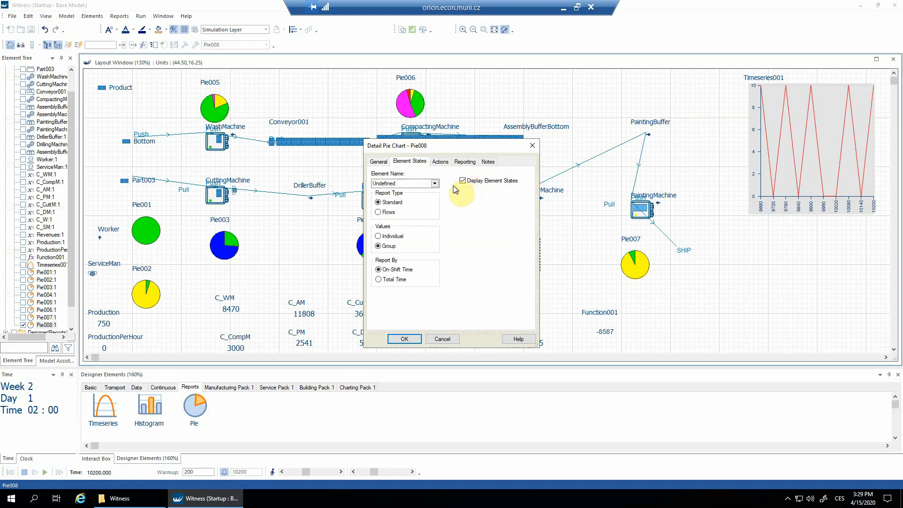
click(435, 183)
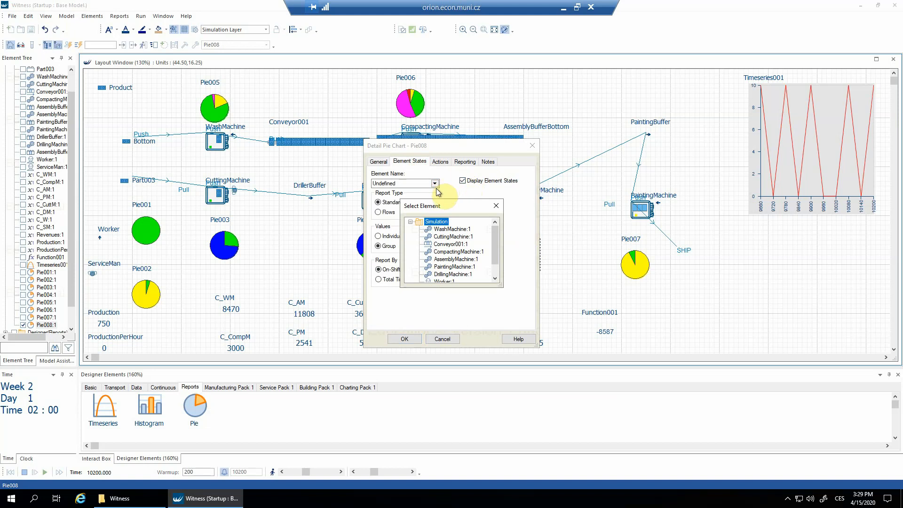
double_click(459, 260)
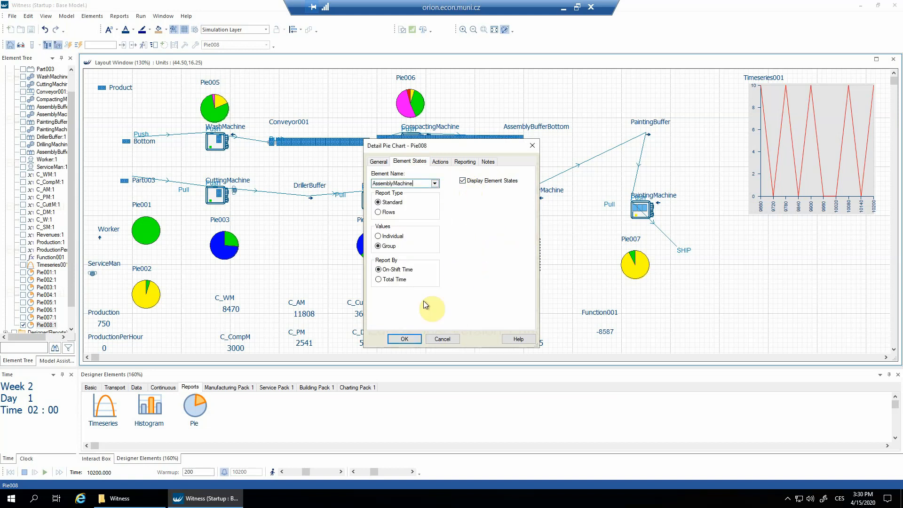
click(406, 339)
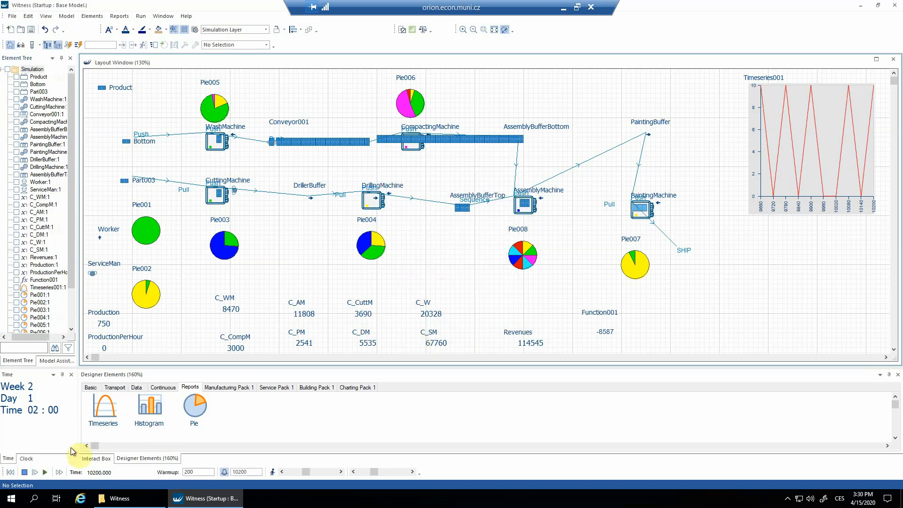
click(11, 472)
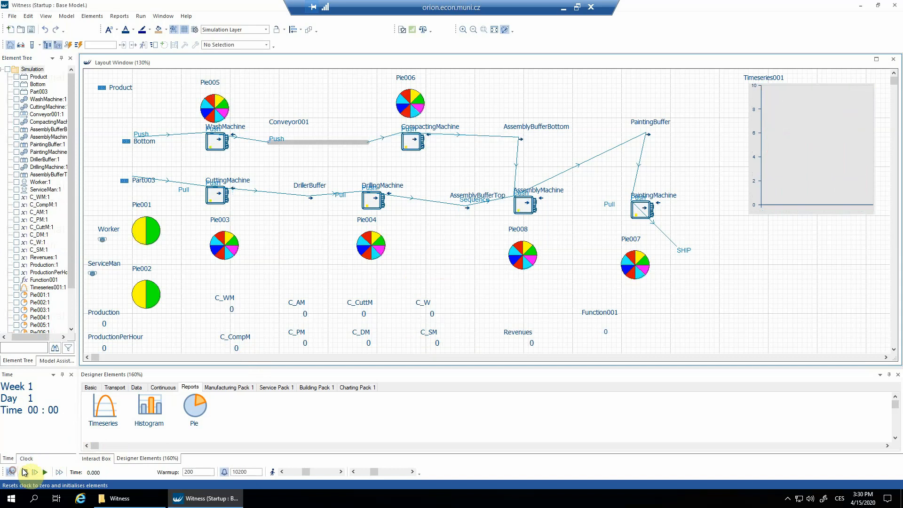
click(58, 472)
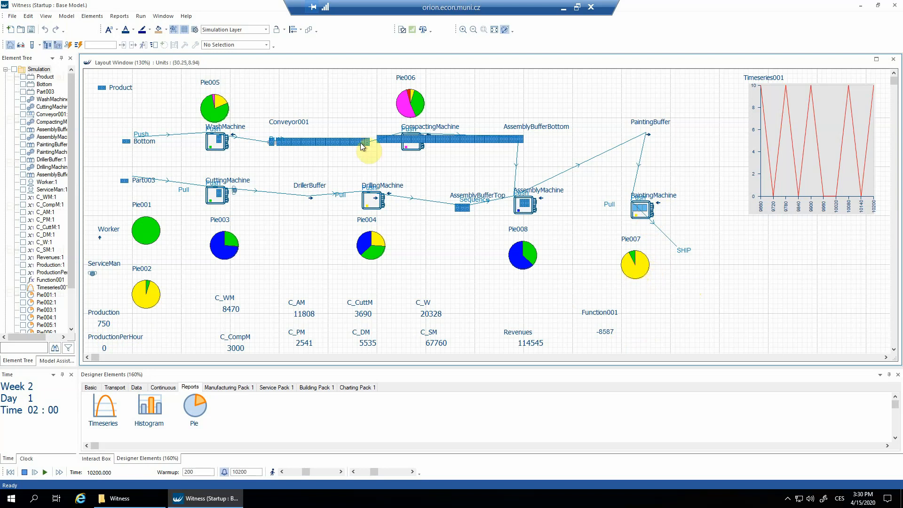
Draw a display key for the Machine element type below the time series chart
click(46, 16)
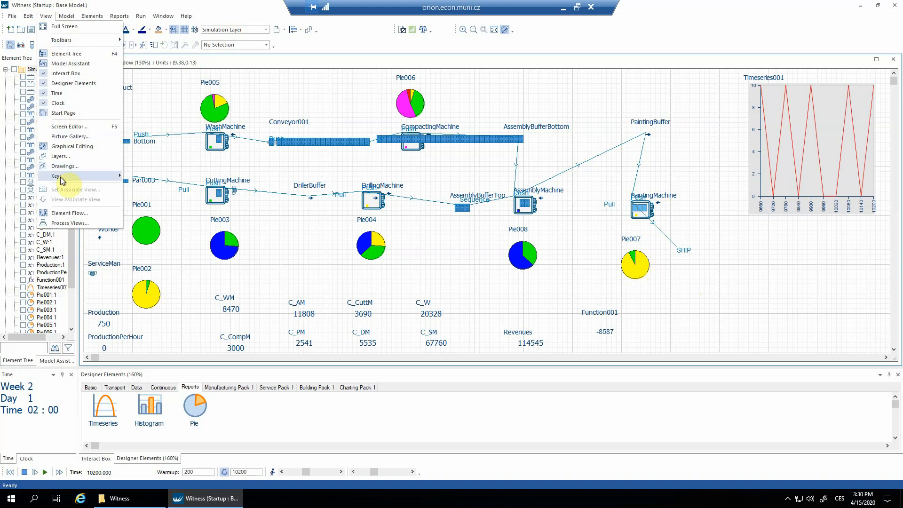
mouse_move(62, 179)
click(149, 176)
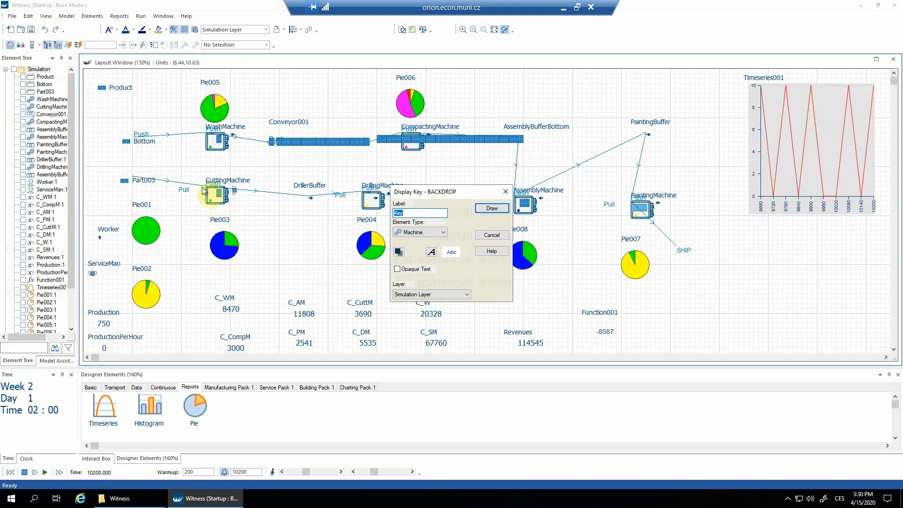
click(492, 208)
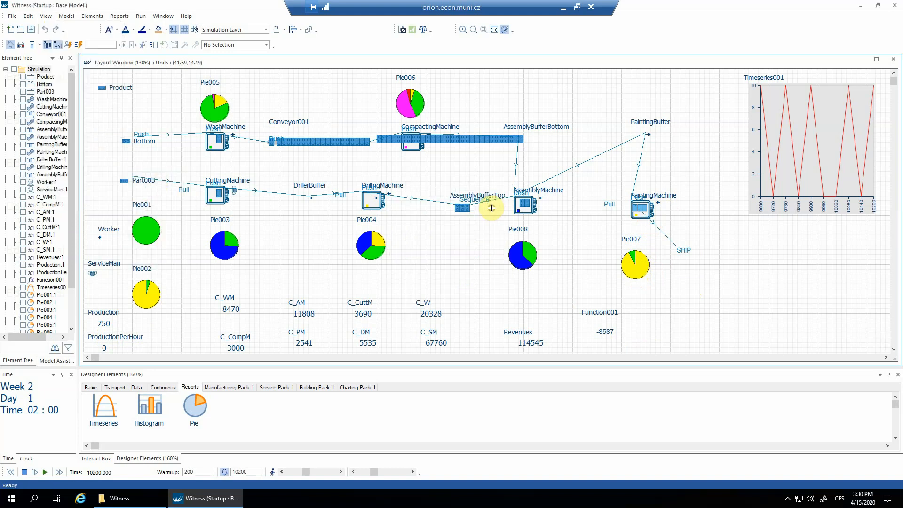
click(744, 243)
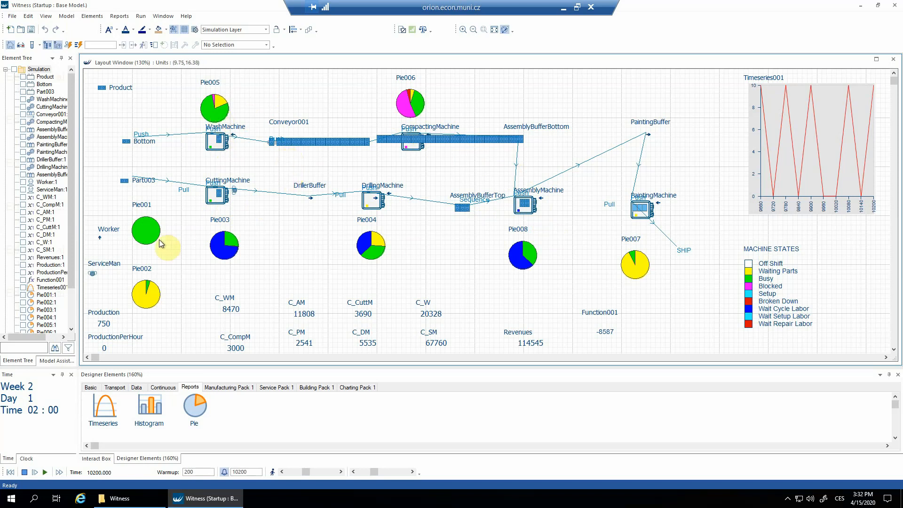
Set the Worker labor quantity to 2, and reset and rerun the model in batch mode
double_click(103, 231)
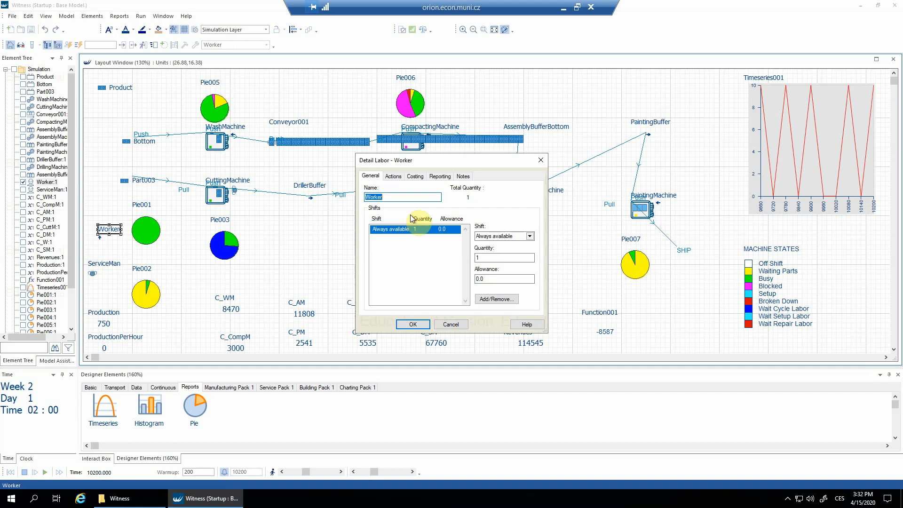
double_click(482, 258)
text(2)
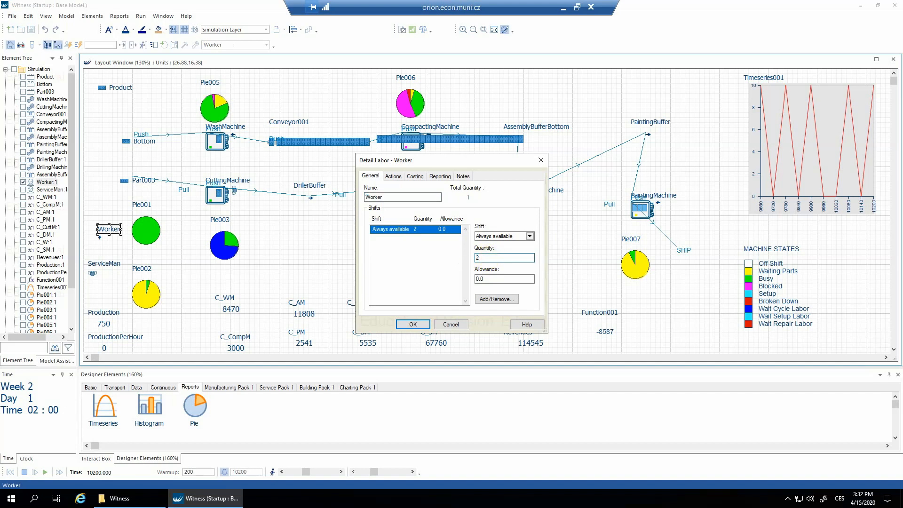
click(413, 325)
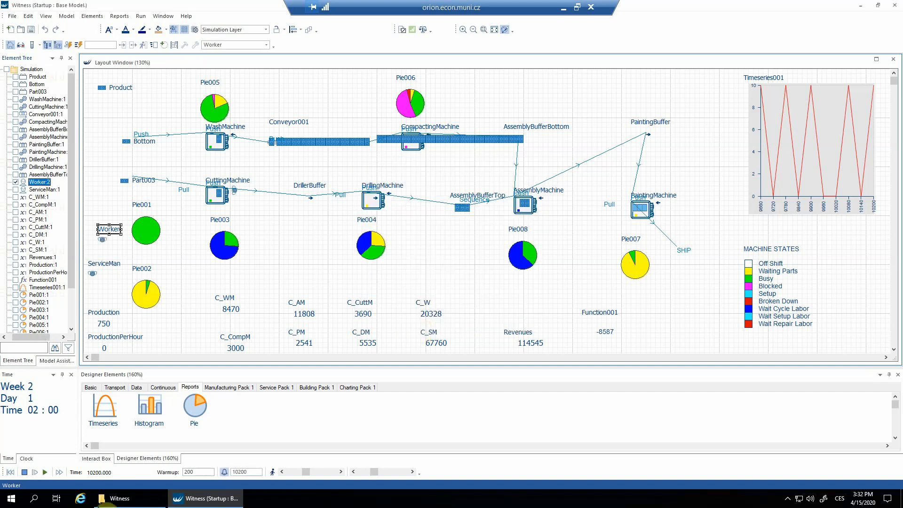
click(11, 471)
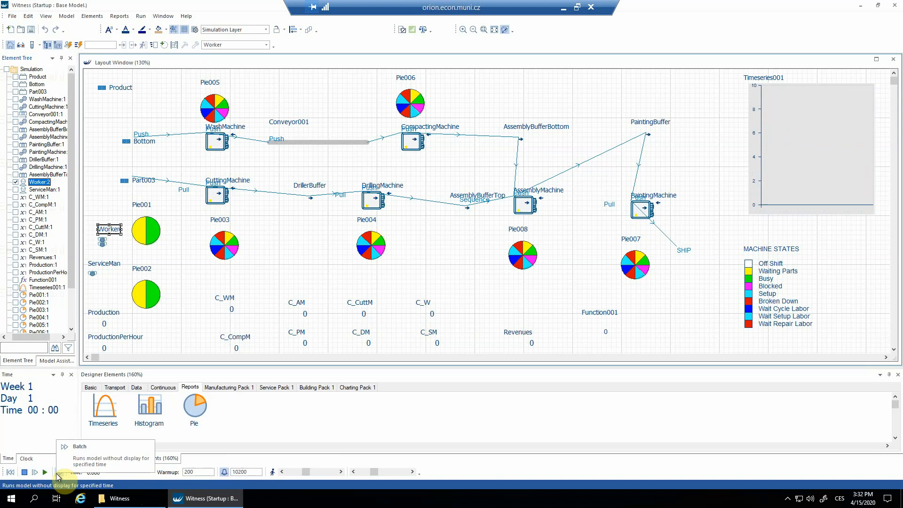
click(56, 473)
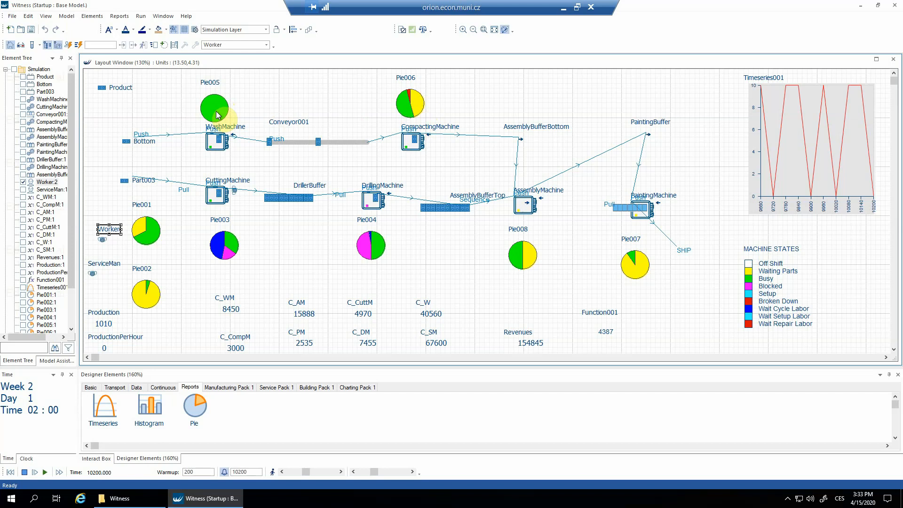
Set the WashMachine quantity to 2, and reset and rerun the model in batch mode
double_click(219, 128)
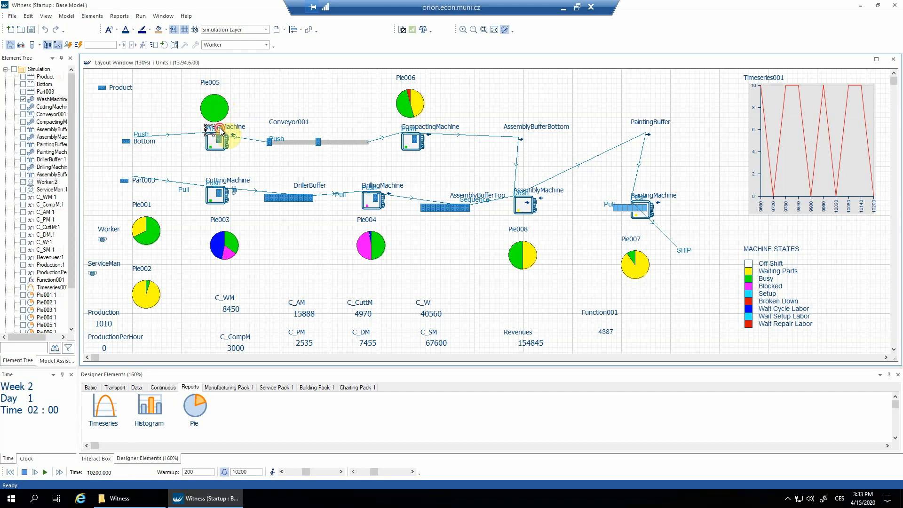
double_click(440, 177)
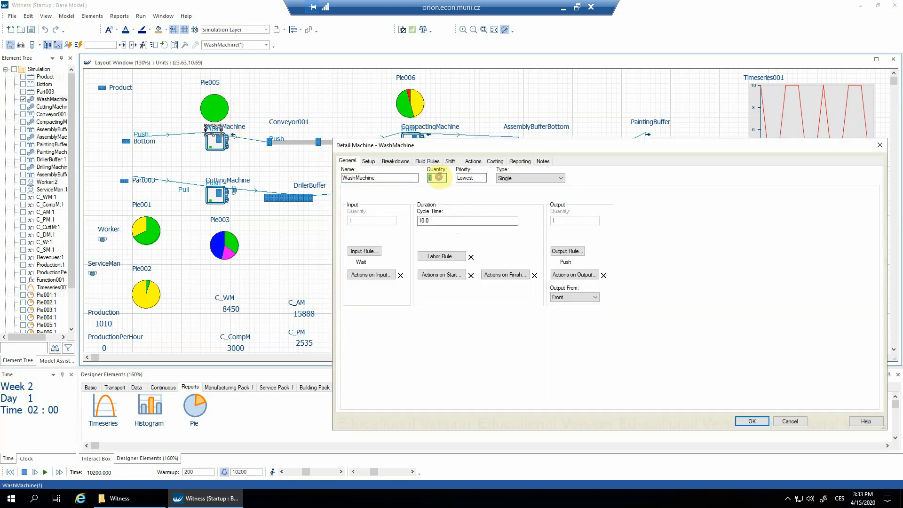
text(2)
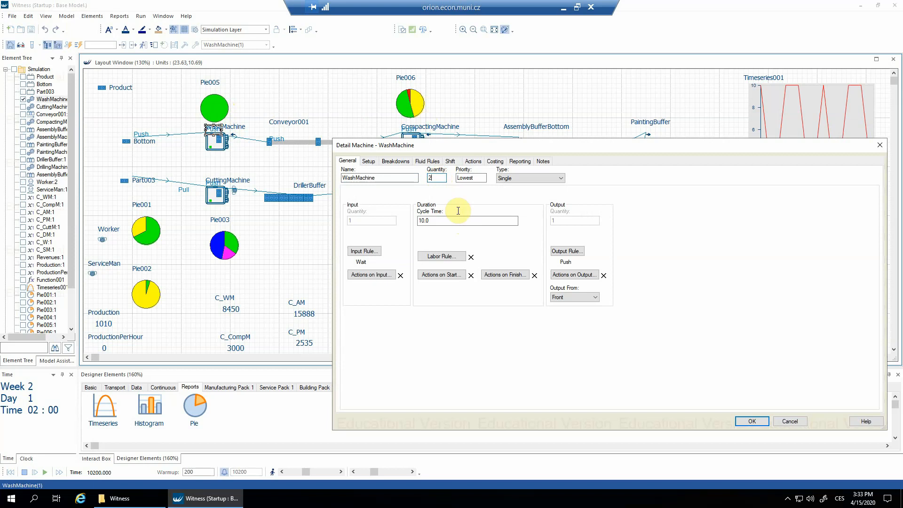
click(751, 420)
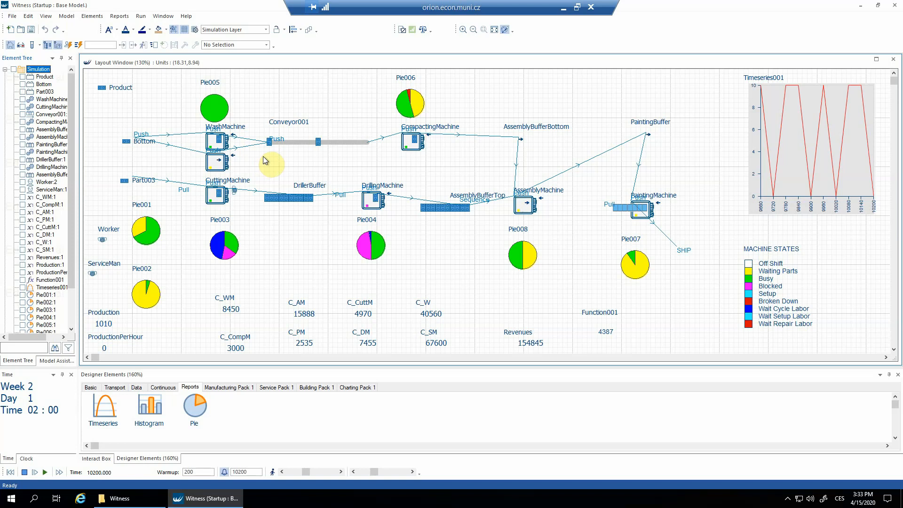
click(9, 473)
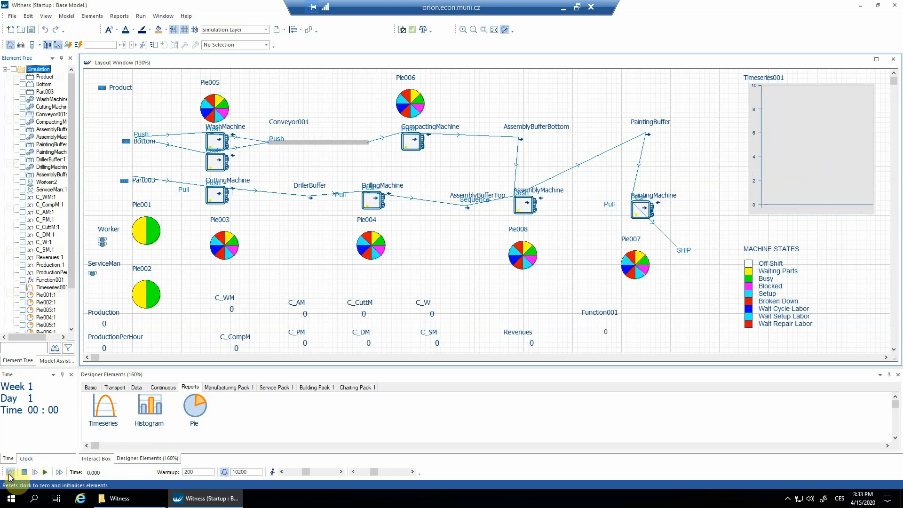
click(58, 473)
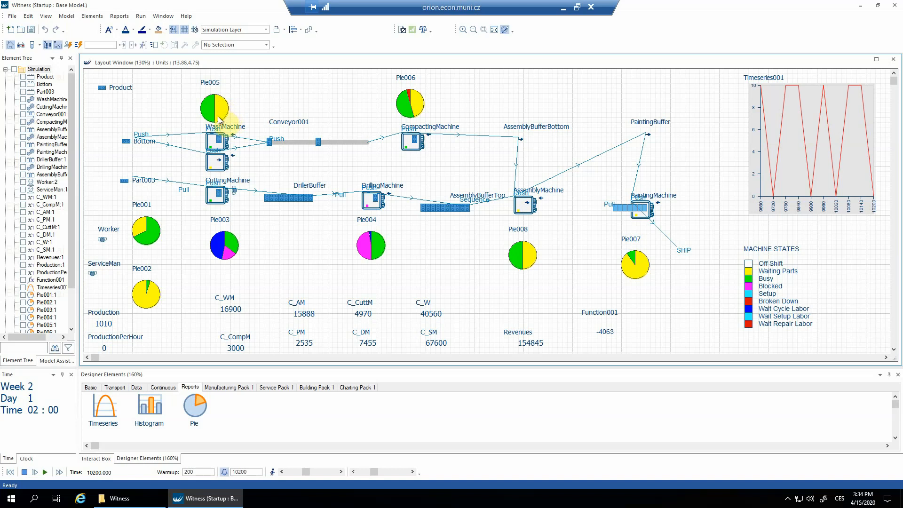
Set the Bottom part's lot size to 2, and reset and rerun the model in batch mode
double_click(143, 143)
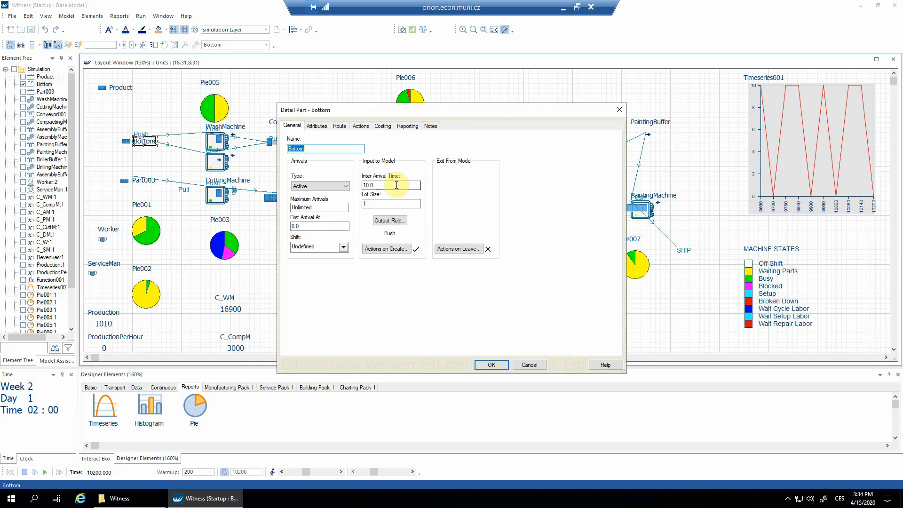
double_click(379, 203)
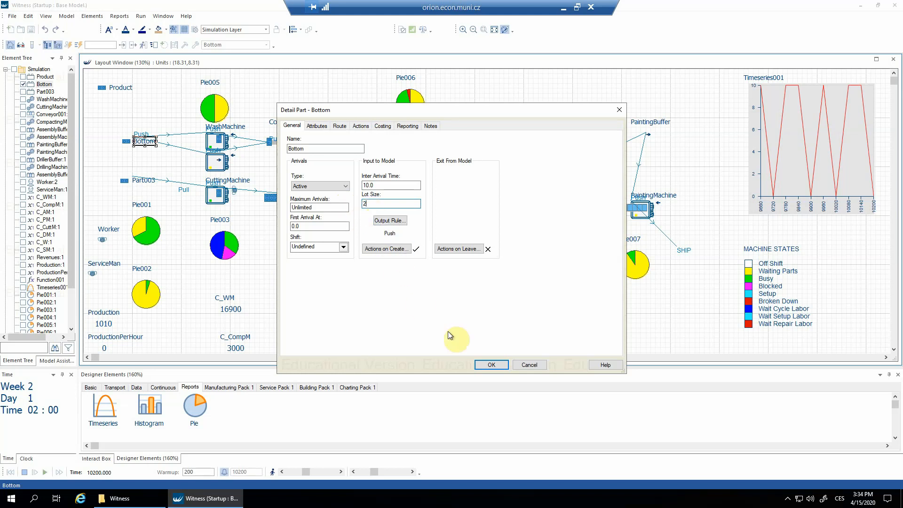
click(488, 365)
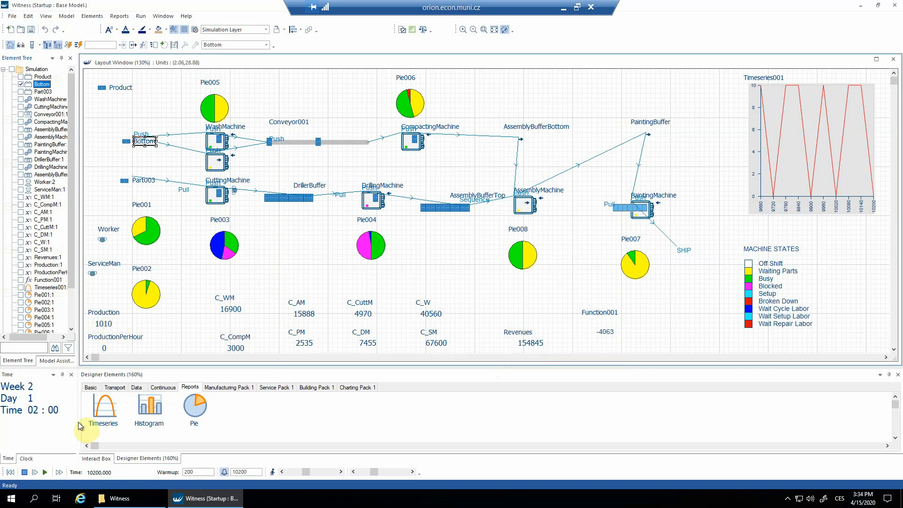
click(9, 472)
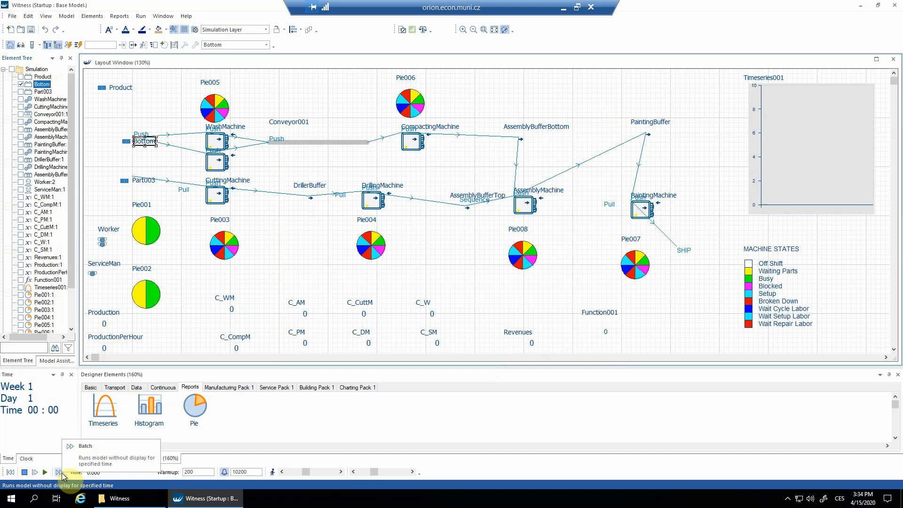
click(61, 473)
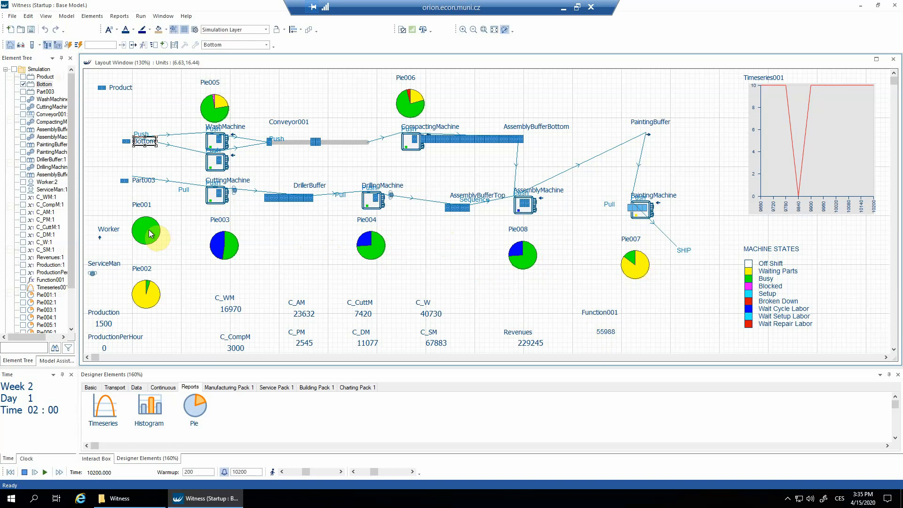
Set the Worker labor quantity to 3, and reset and rerun the model in batch mode
double_click(114, 231)
click(480, 259)
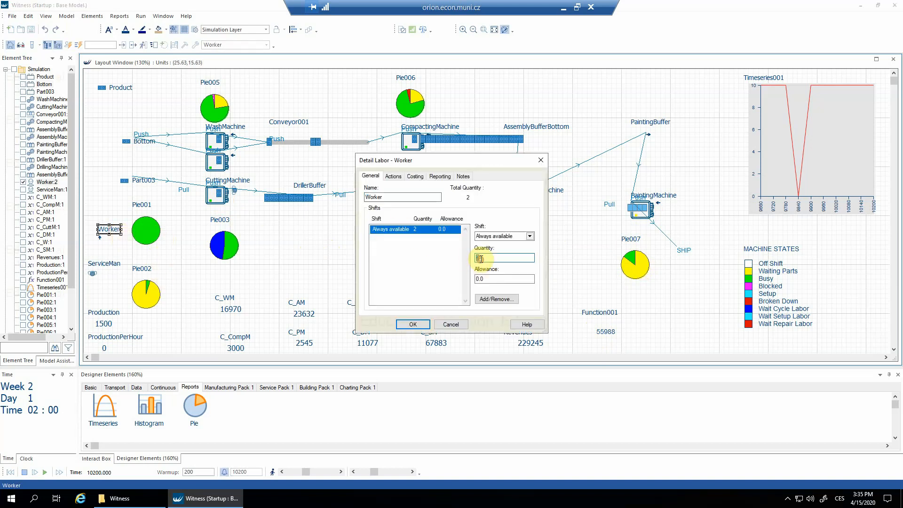
text(3)
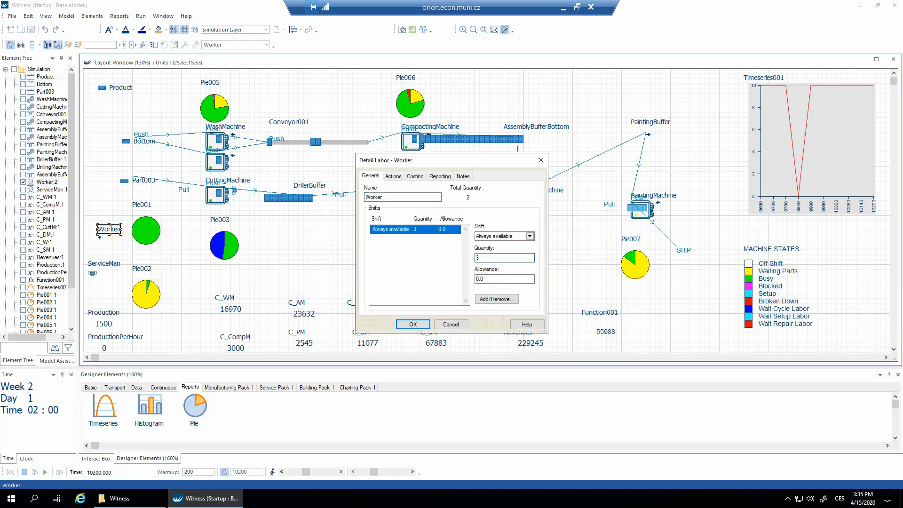
click(412, 324)
click(11, 472)
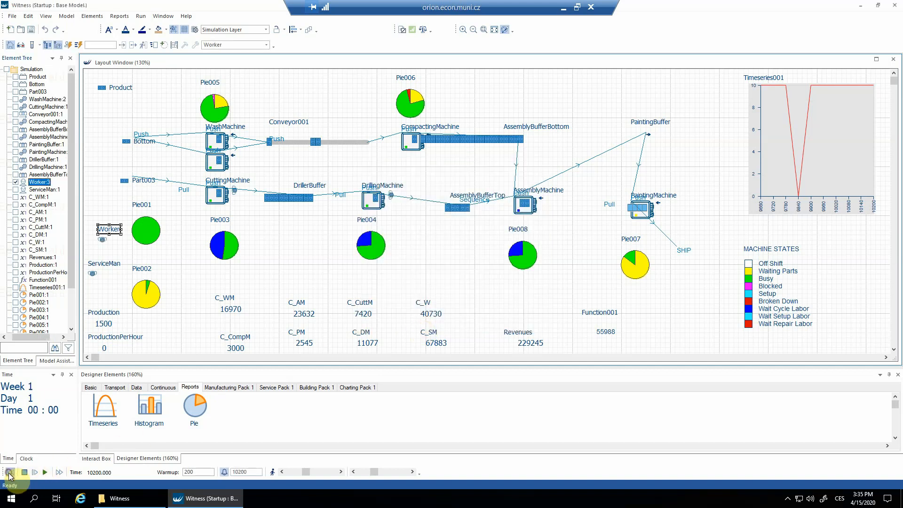
click(59, 472)
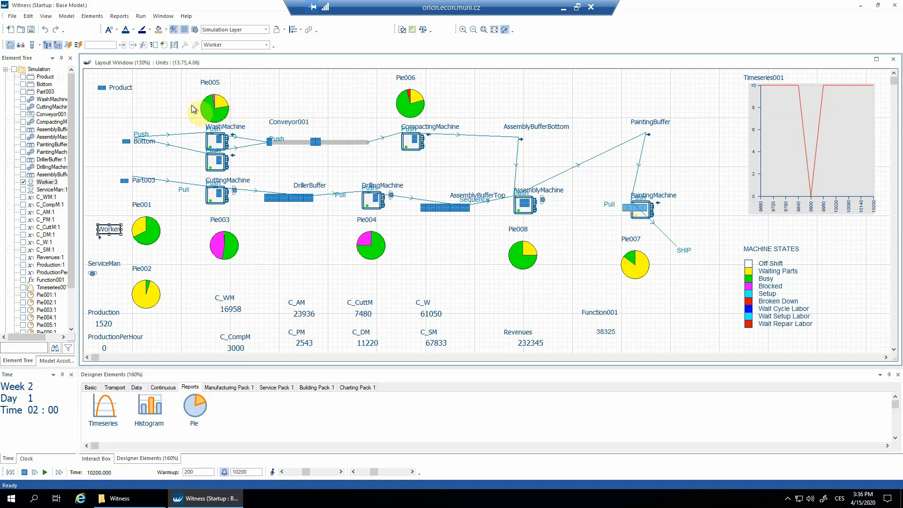
Set the Bottom part's lot size to 4, and reset and rerun the model in batch mode
double_click(143, 142)
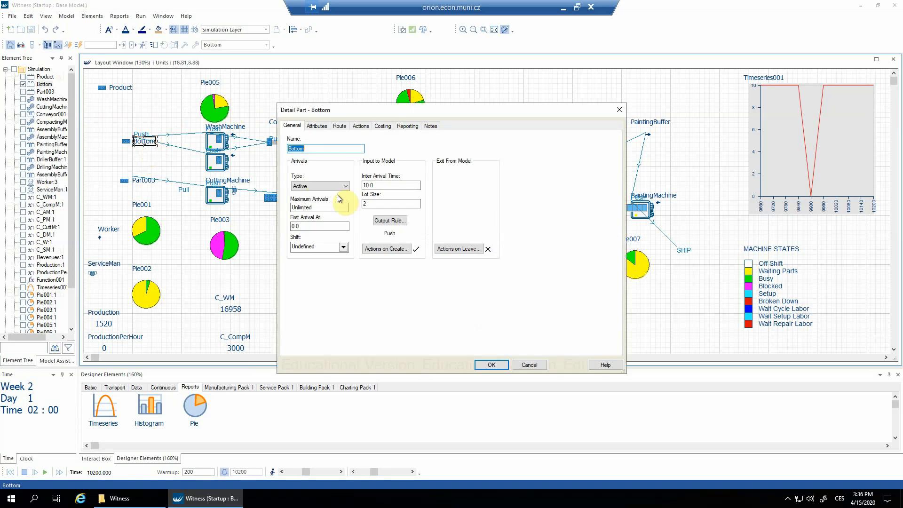
click(365, 203)
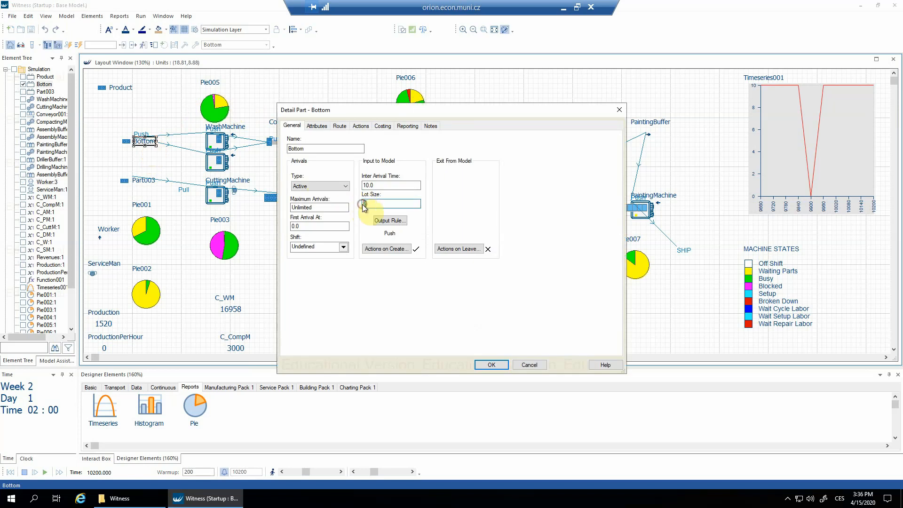
text(4)
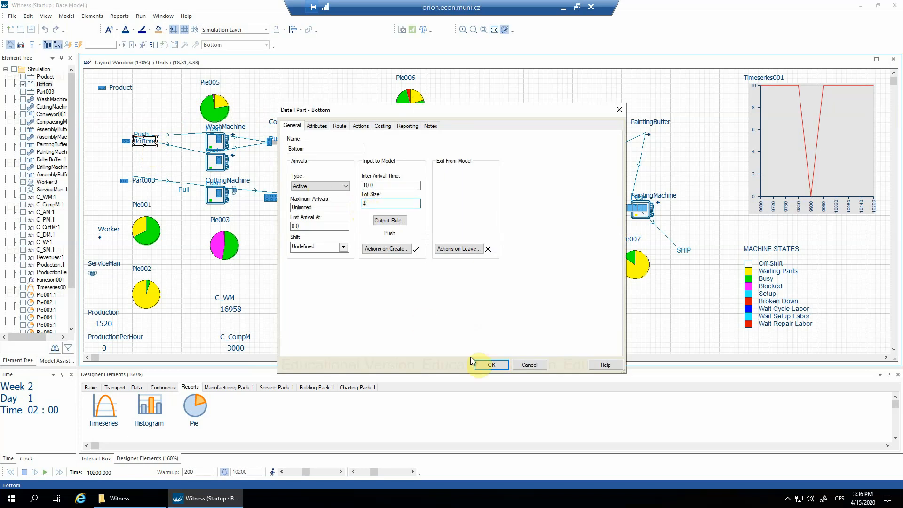
click(485, 366)
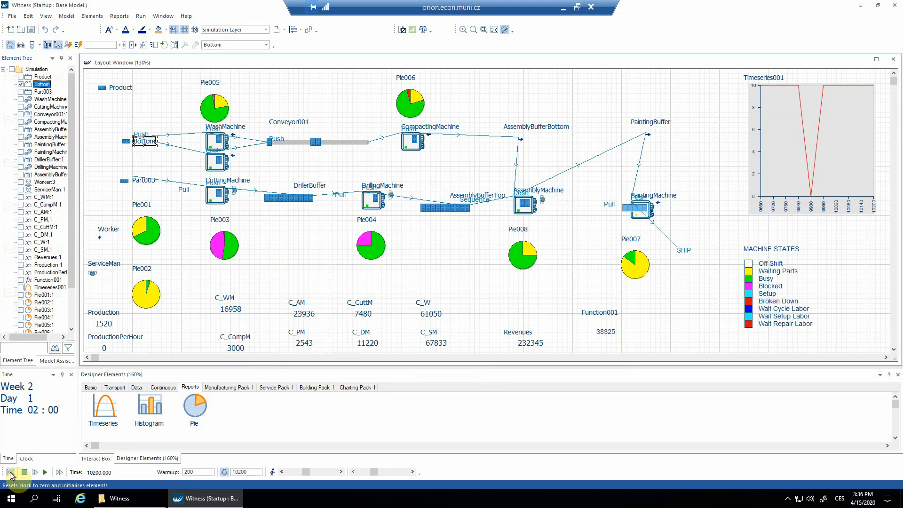
click(10, 472)
click(60, 474)
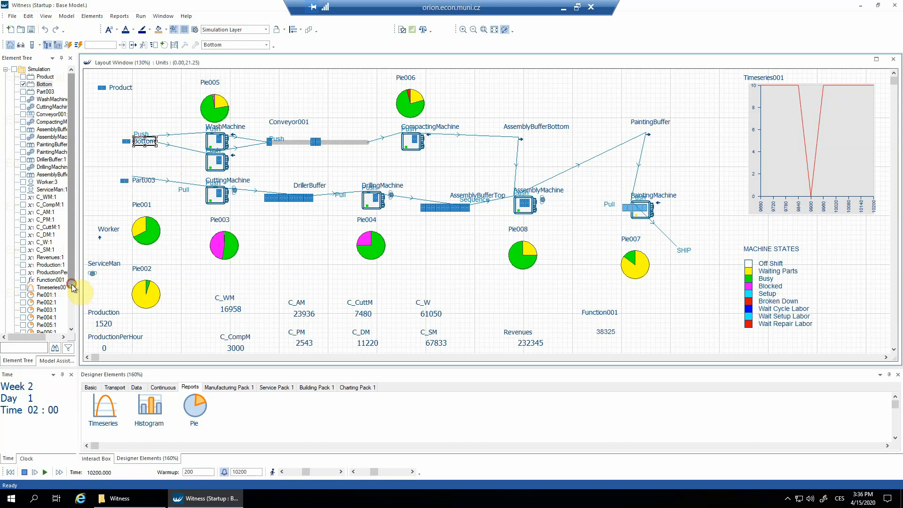
Examine the statistics report covering all elements of the Part type in the element tree
click(71, 330)
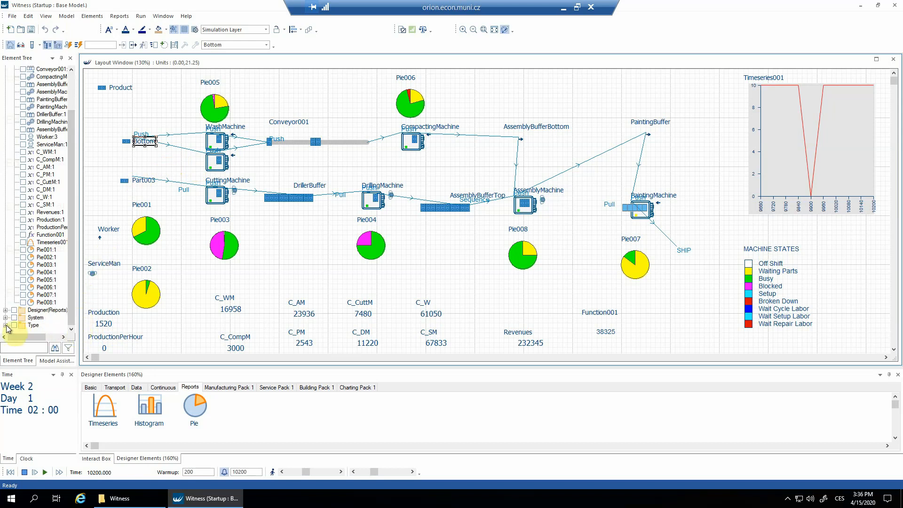
click(6, 325)
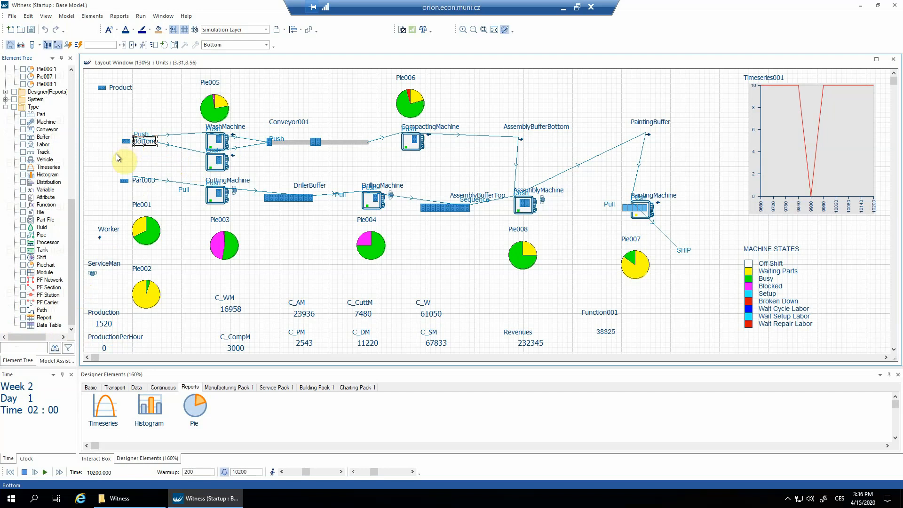
right_click(41, 117)
click(59, 138)
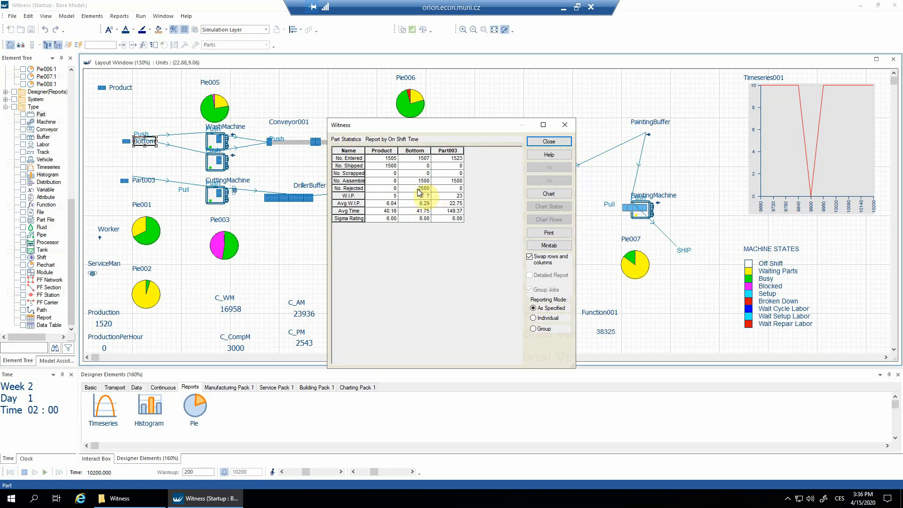
click(536, 140)
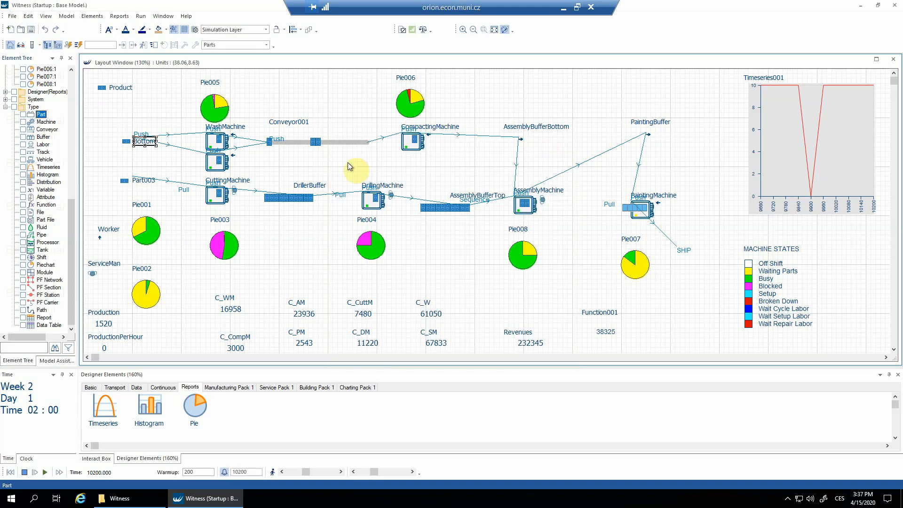
Check the cycle time in the WashMachine's details
double_click(214, 146)
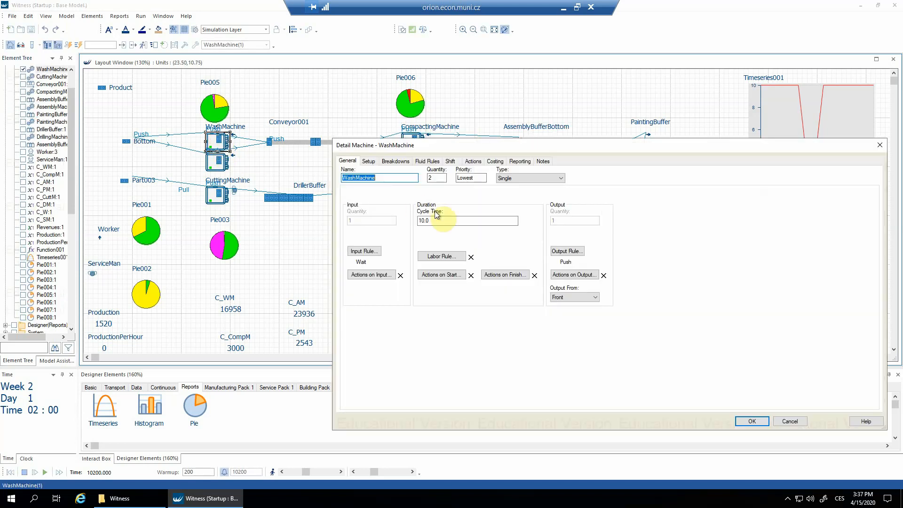
drag(439, 221, 412, 220)
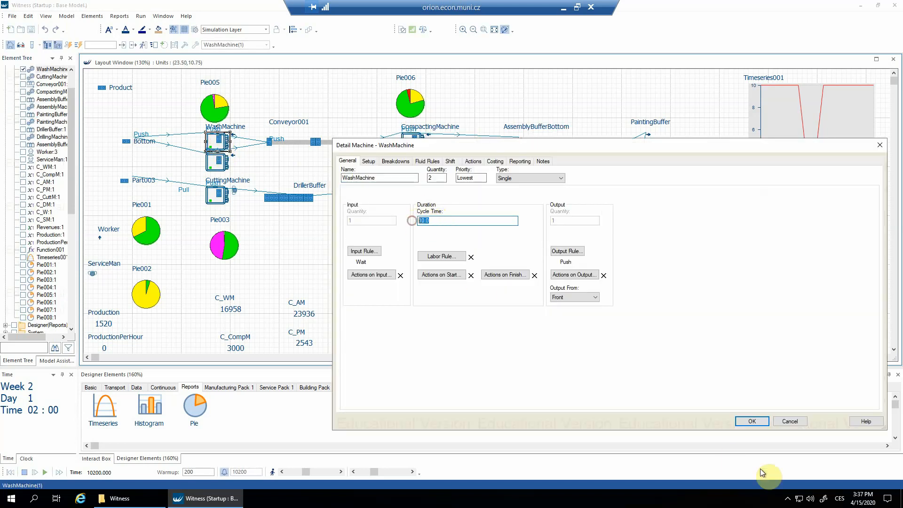
click(755, 419)
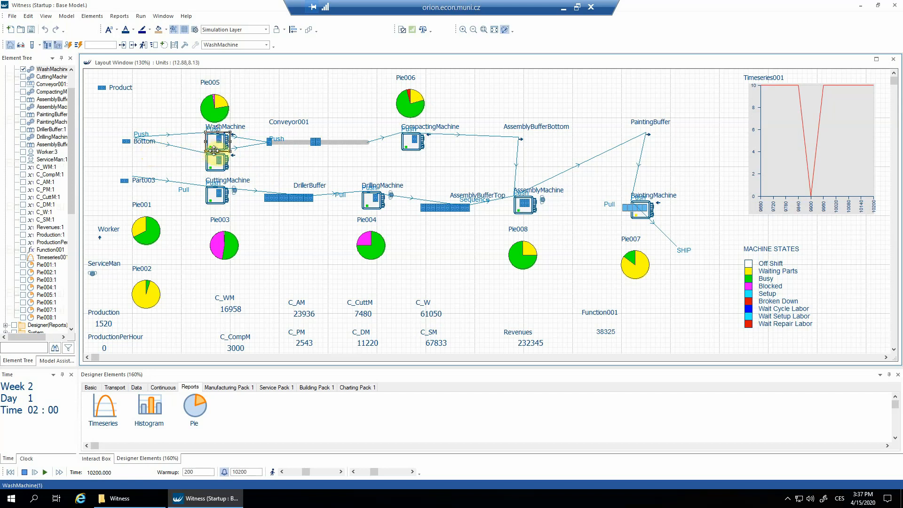
Examine the statistics report of the Bottom part alone
right_click(148, 142)
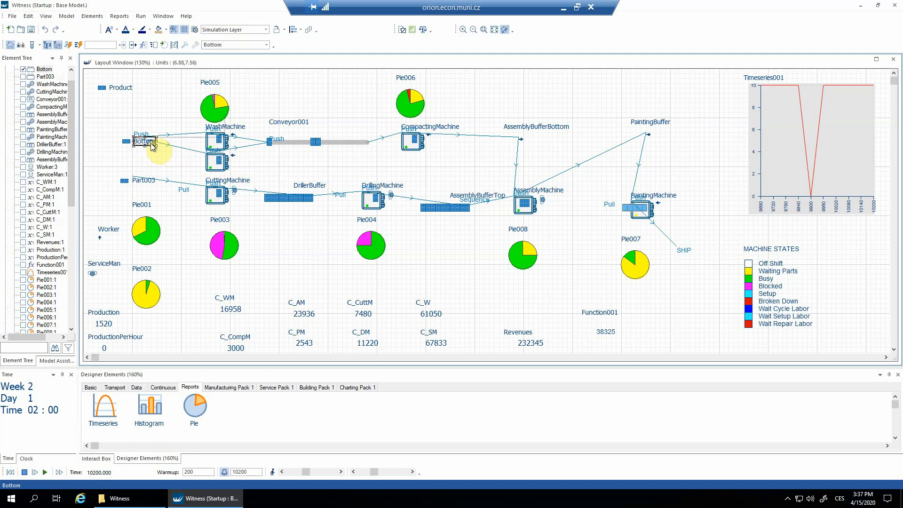
click(181, 229)
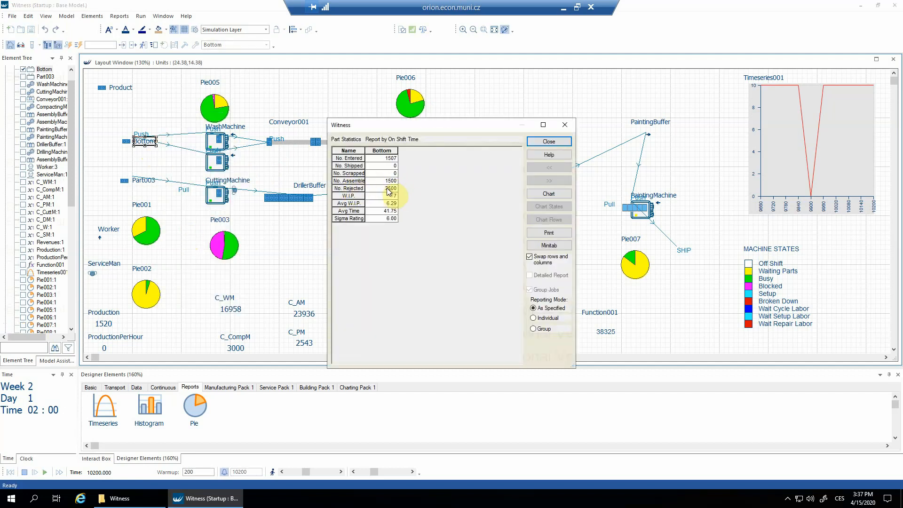
click(529, 142)
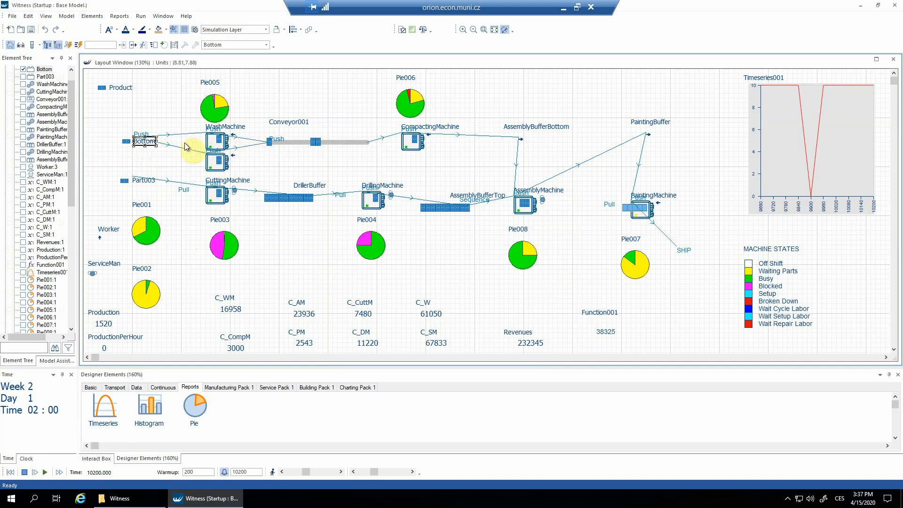
Set the Bottom part's inter arrival time to 5, and reset and rerun the model in batch mode
double_click(141, 146)
double_click(368, 186)
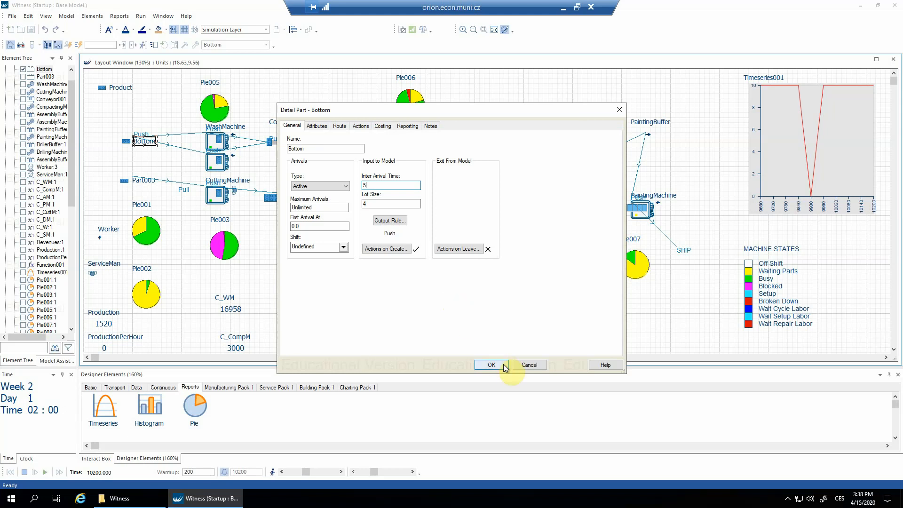
click(491, 365)
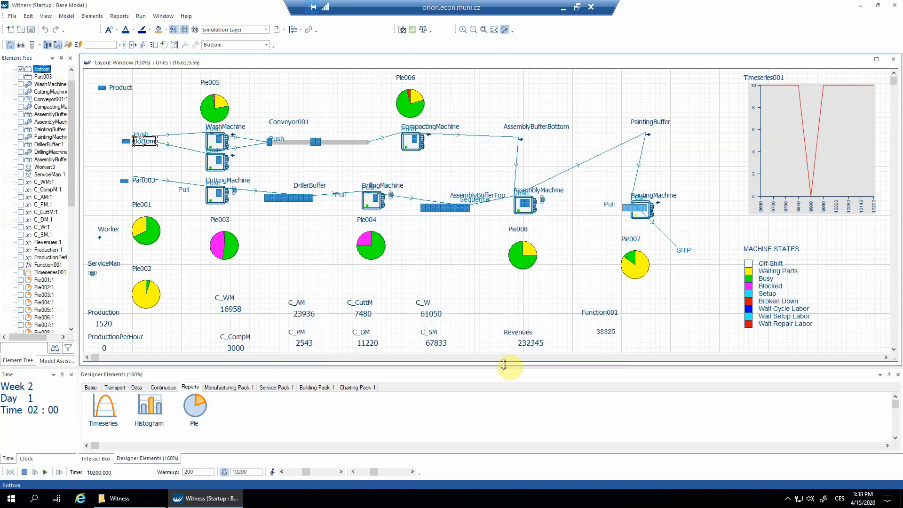
click(9, 472)
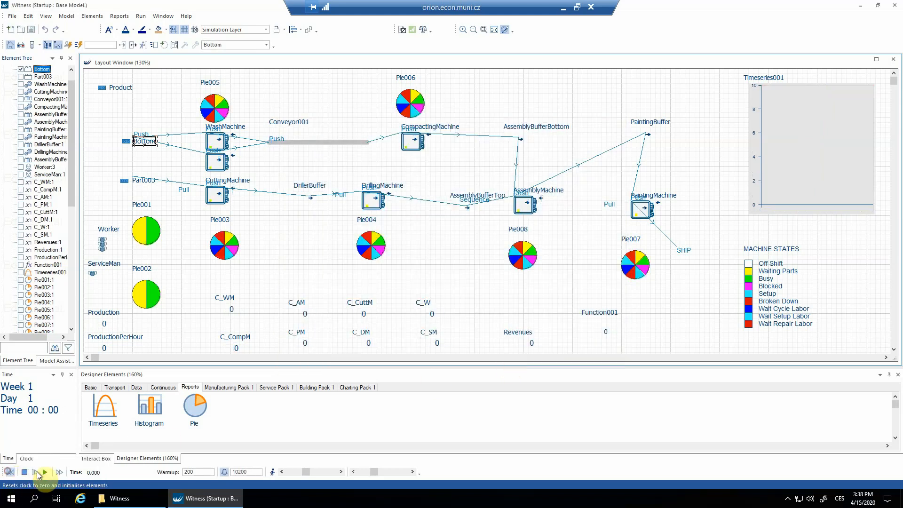
click(59, 472)
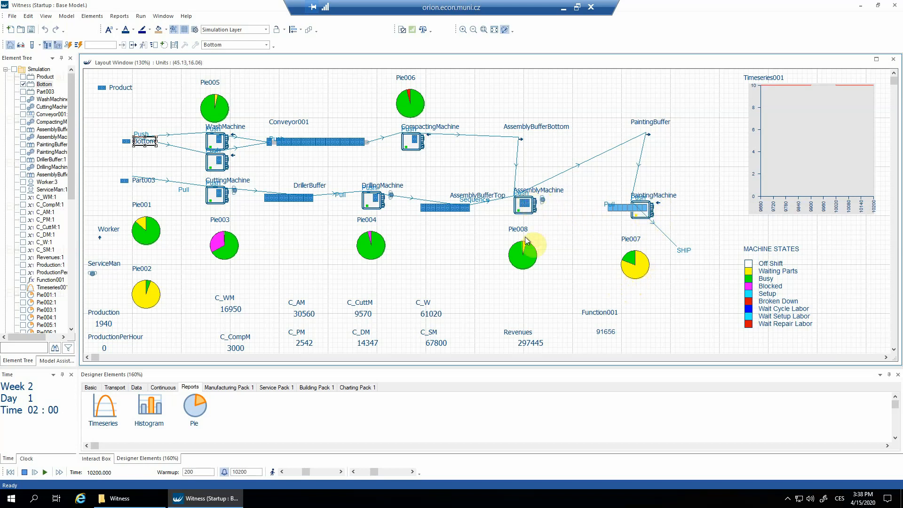
Examine the AssemblyMachine's statistics report, checking its idle percentage
right_click(530, 214)
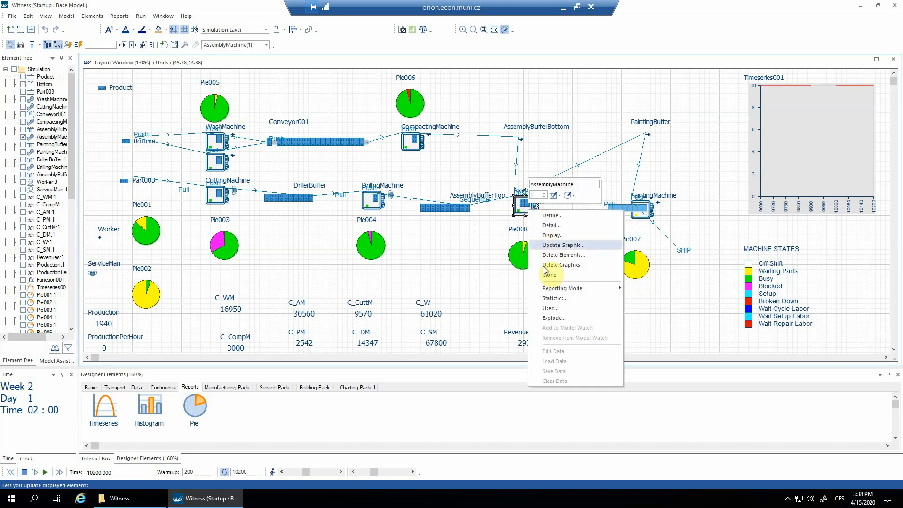
click(553, 305)
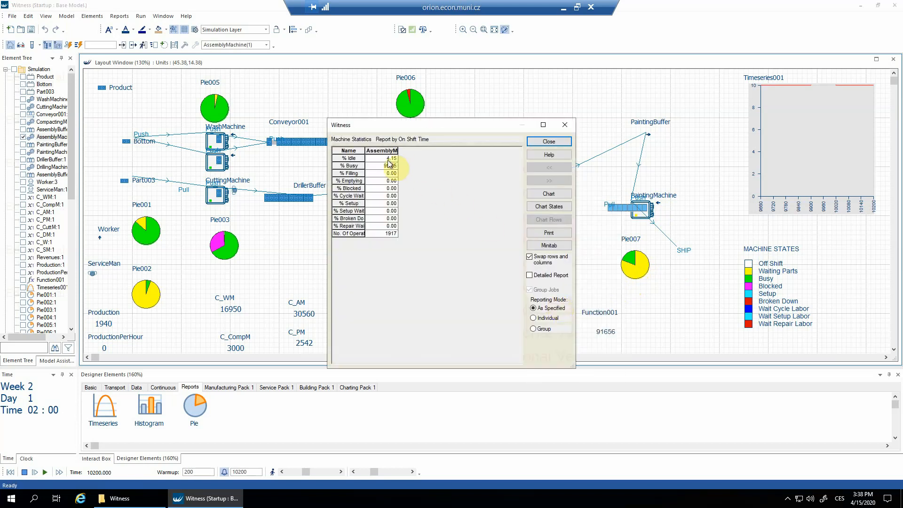
click(354, 158)
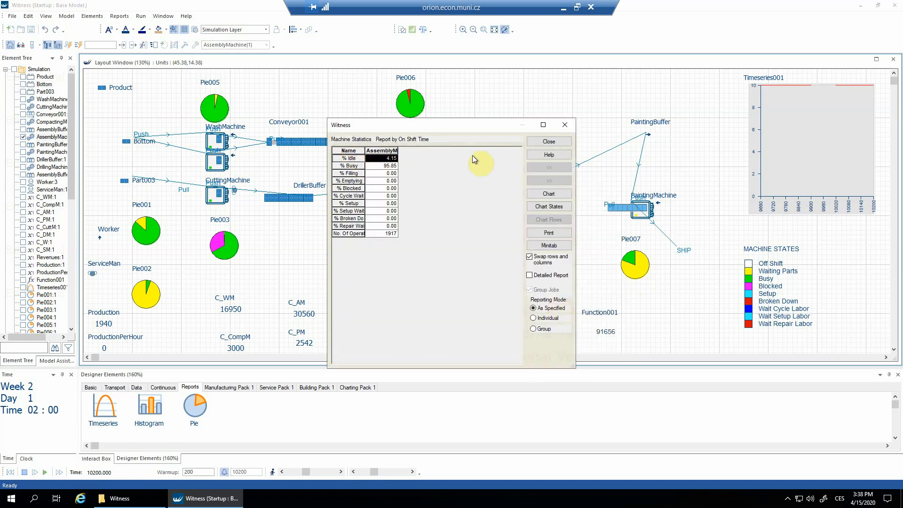
click(532, 142)
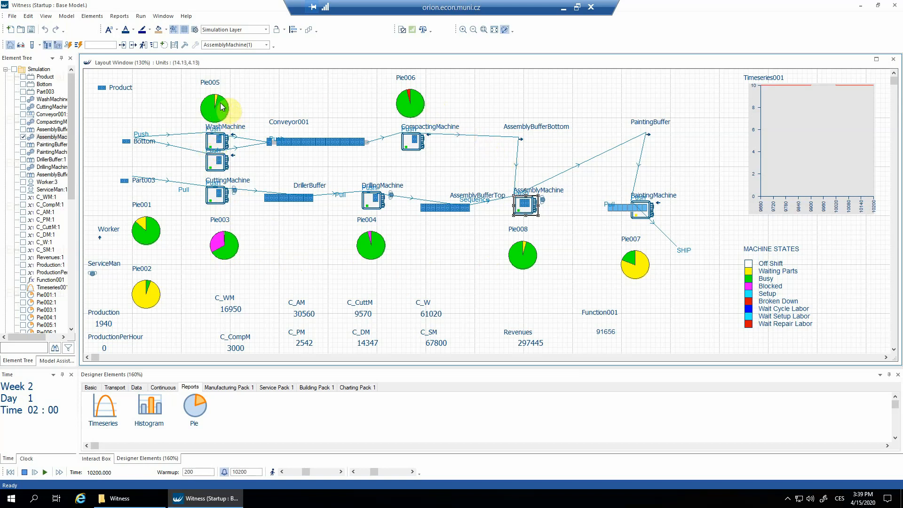
Examine the statistics report of the two WashMachines
double_click(213, 141)
right_click(214, 140)
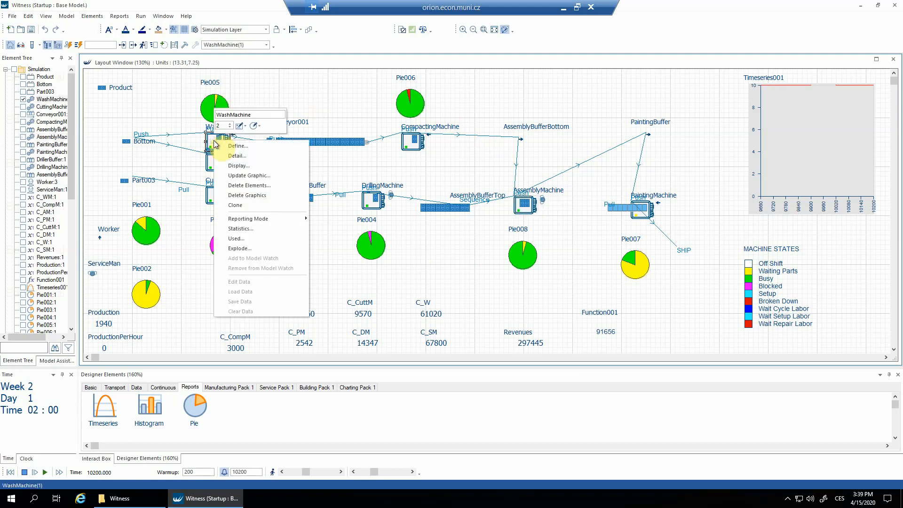
click(245, 232)
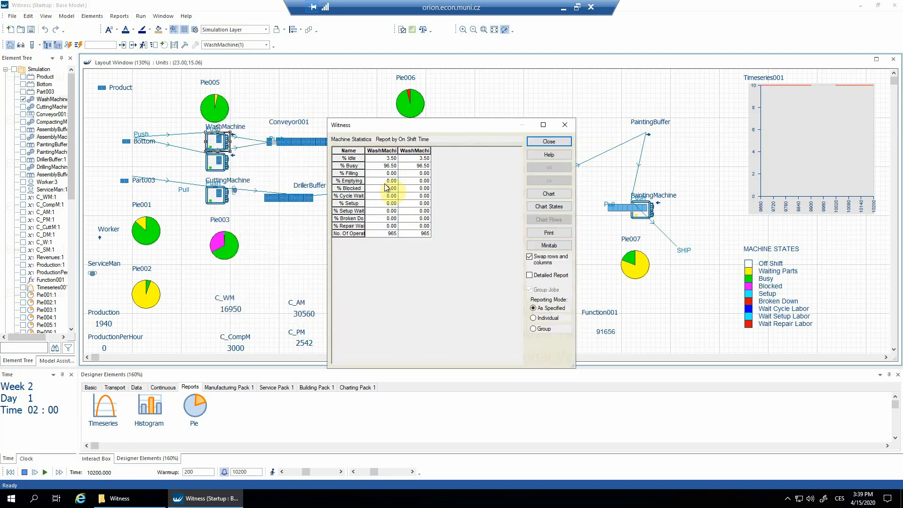
click(545, 140)
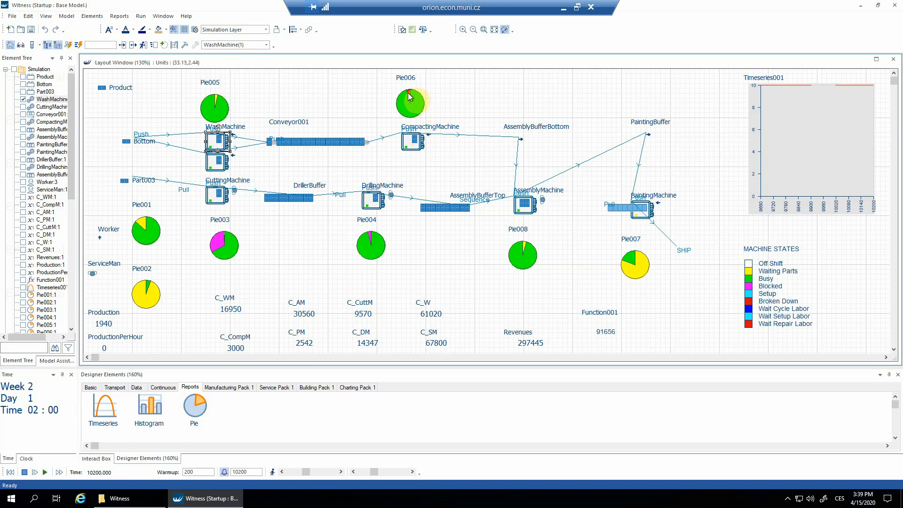
Set the CompactingMachine quantity to 2, and reset and rerun the model in batch mode
double_click(411, 130)
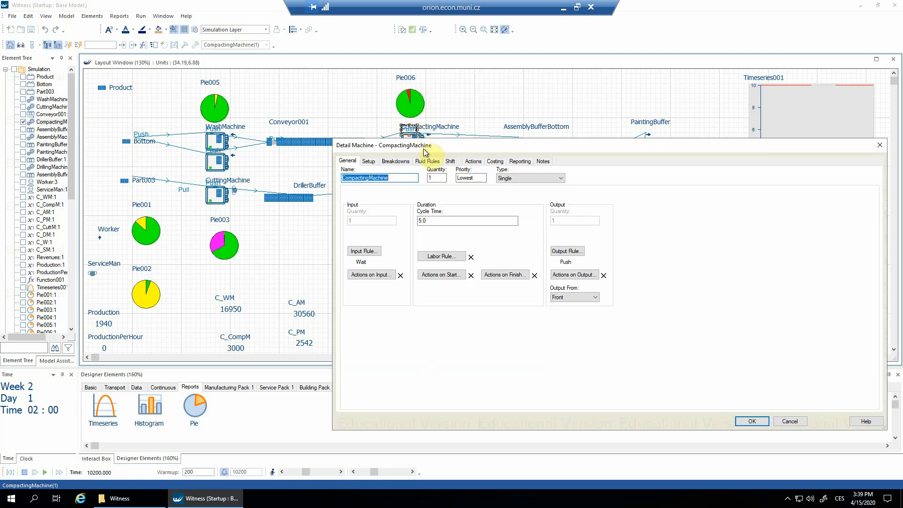
double_click(432, 177)
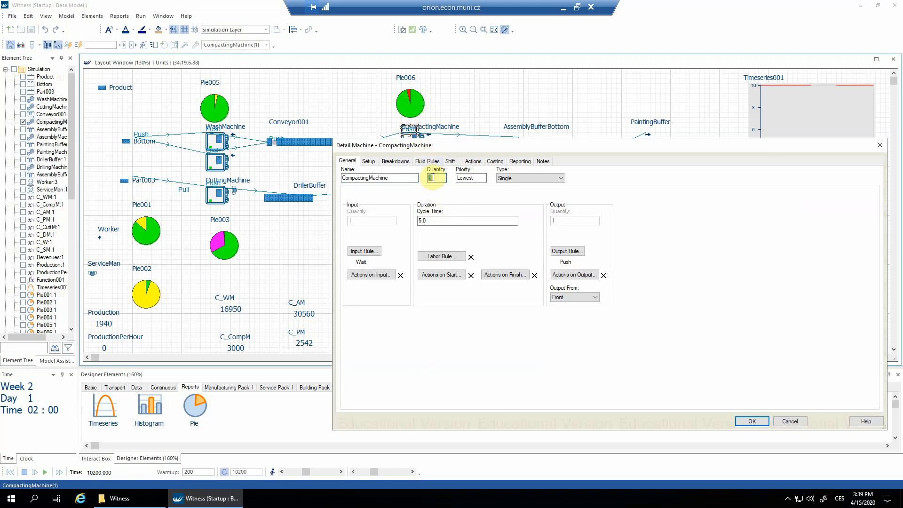
text(2)
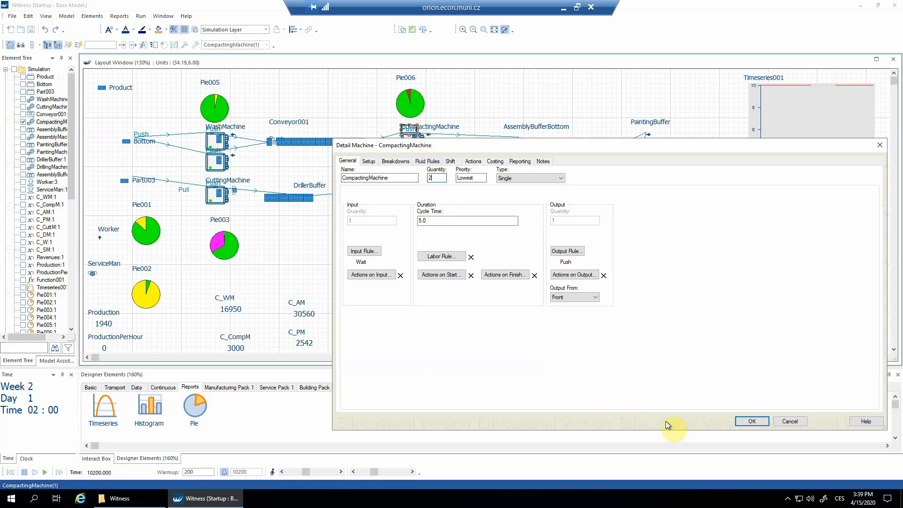
click(752, 421)
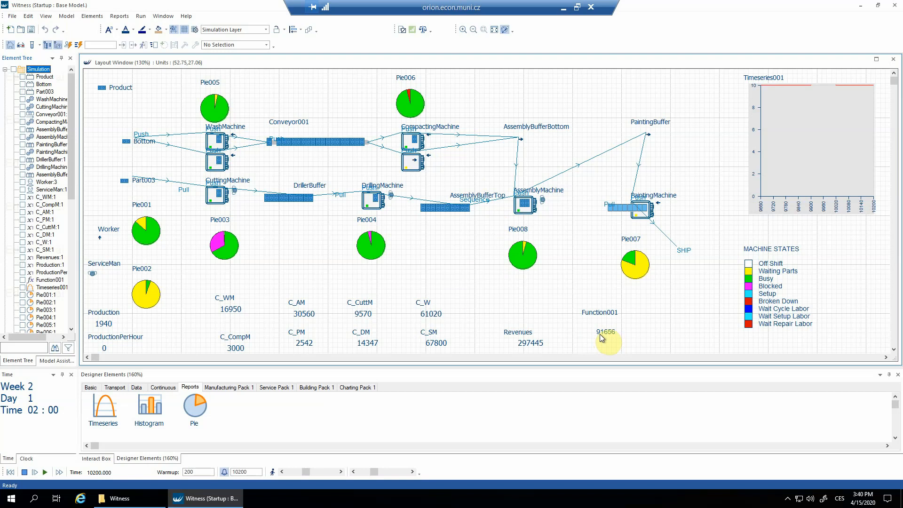
click(10, 472)
click(57, 473)
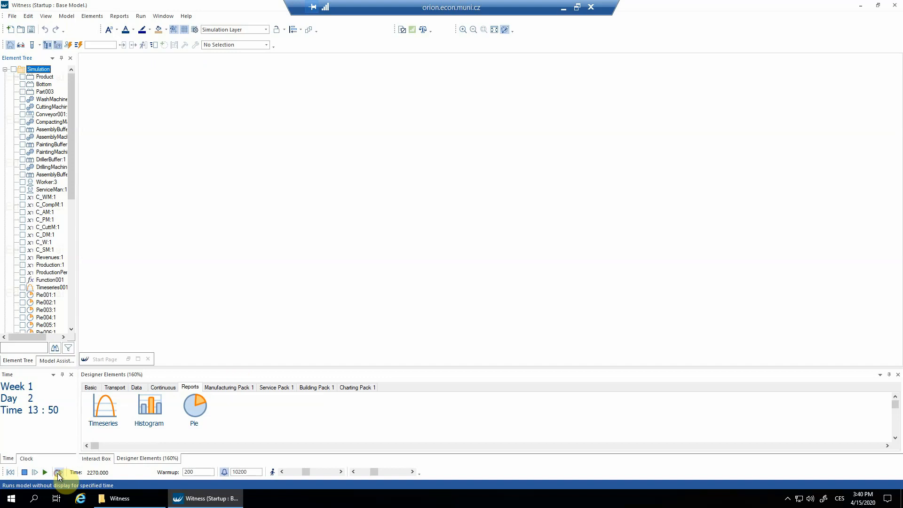